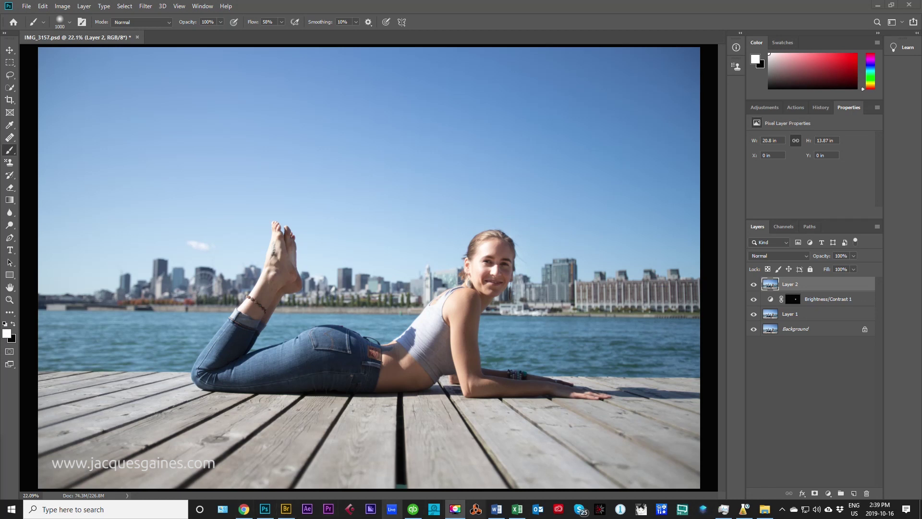
- Toggle the Brightness/Contrast 1 and Layer 2 visibility to compare their effect on the image
{"action": "mouse_move", "coordinate": [410, 515]}
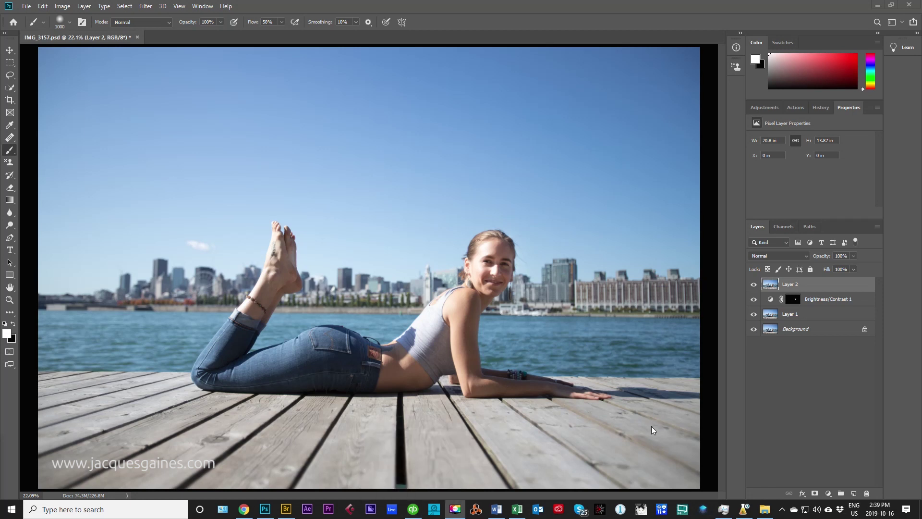
{"action": "left_click", "coordinate": [831, 385]}
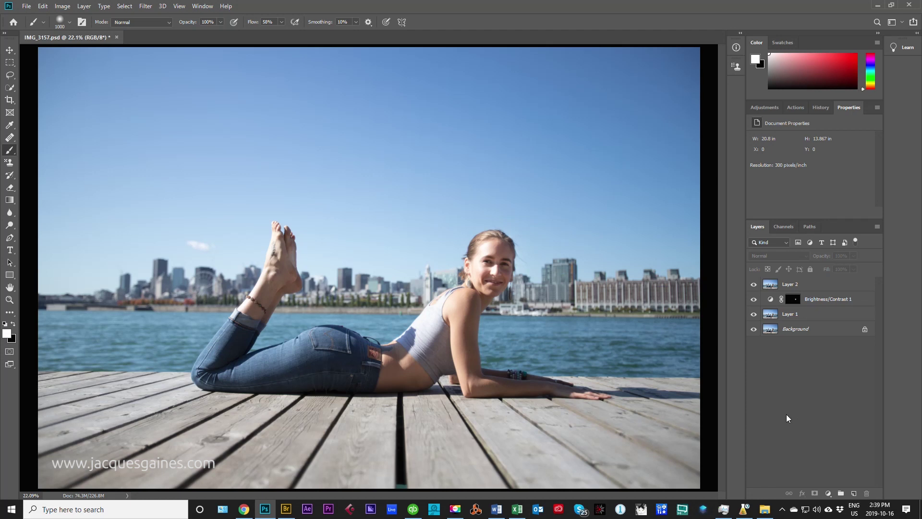
{"action": "left_click", "coordinate": [753, 298]}
{"action": "left_click", "coordinate": [753, 284]}
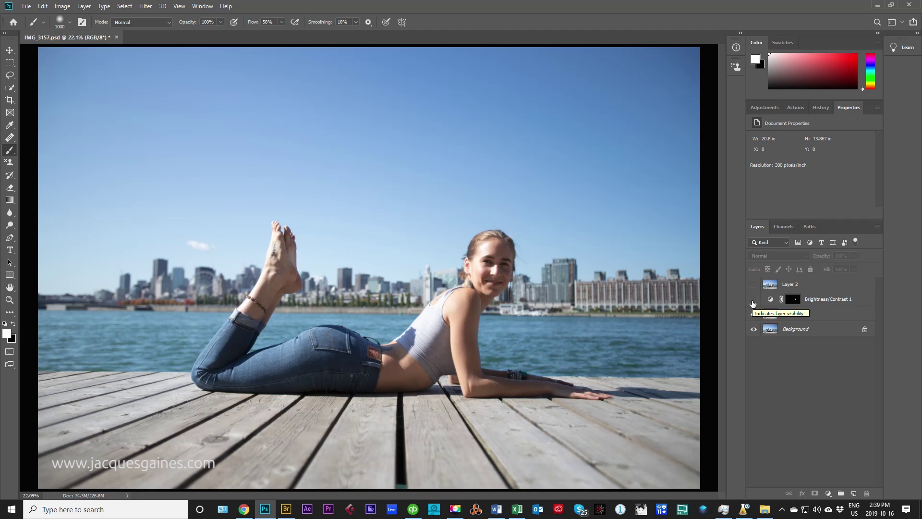
{"action": "left_click", "coordinate": [753, 300]}
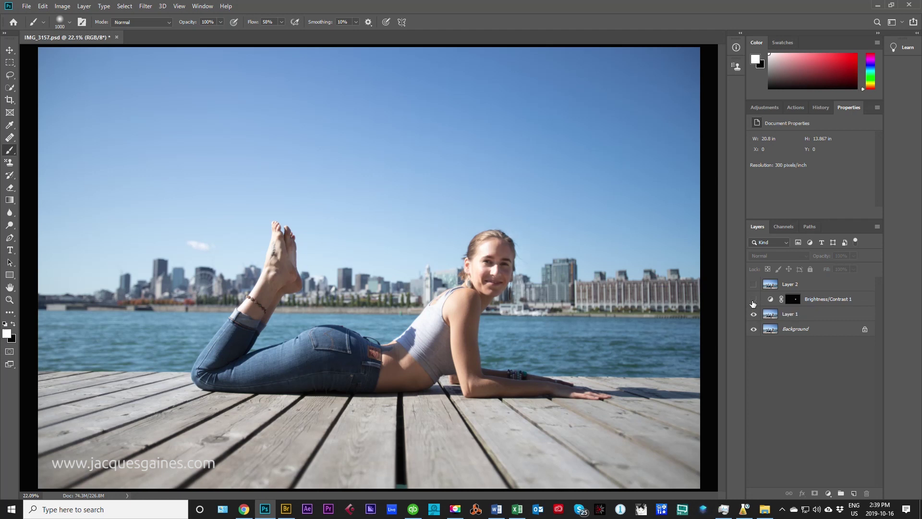
{"action": "left_click", "coordinate": [753, 300]}
{"action": "left_click", "coordinate": [752, 300]}
{"action": "left_click", "coordinate": [753, 285]}
- Delete Layer 2, leaving Brightness/Contrast 1 above Layer 1 and Background
{"action": "left_click", "coordinate": [798, 286]}
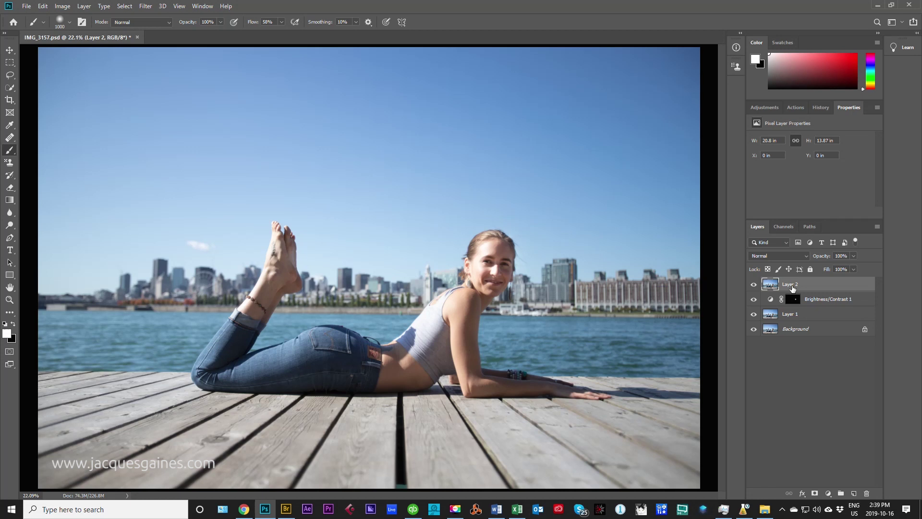
{"action": "key", "text": "Delete"}
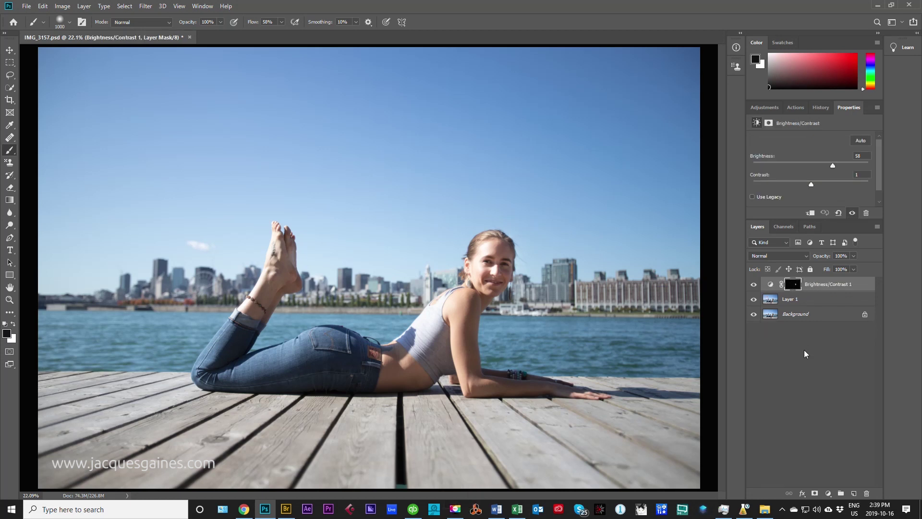
{"action": "left_click", "coordinate": [799, 363]}
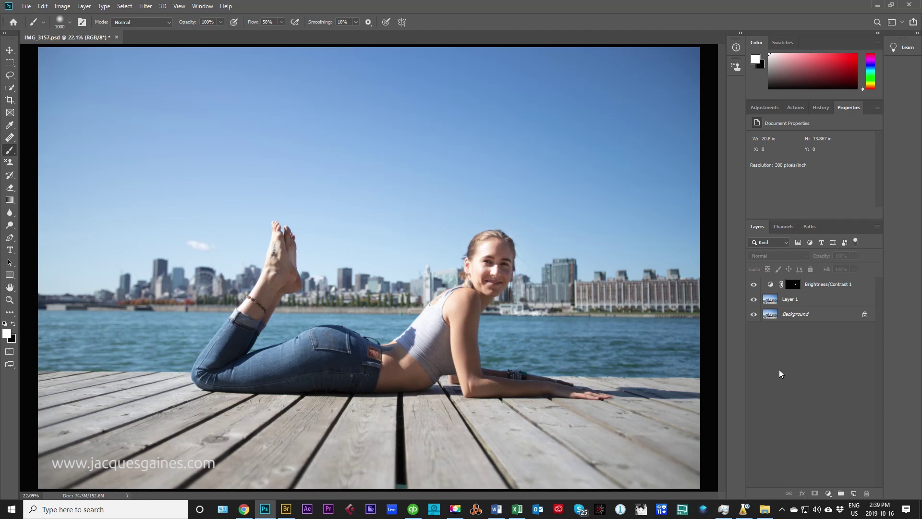
- Merge all visible layers into a new top layer named 'luminar for sky'
{"action": "key", "text": "ctrl+alt+shift+e"}
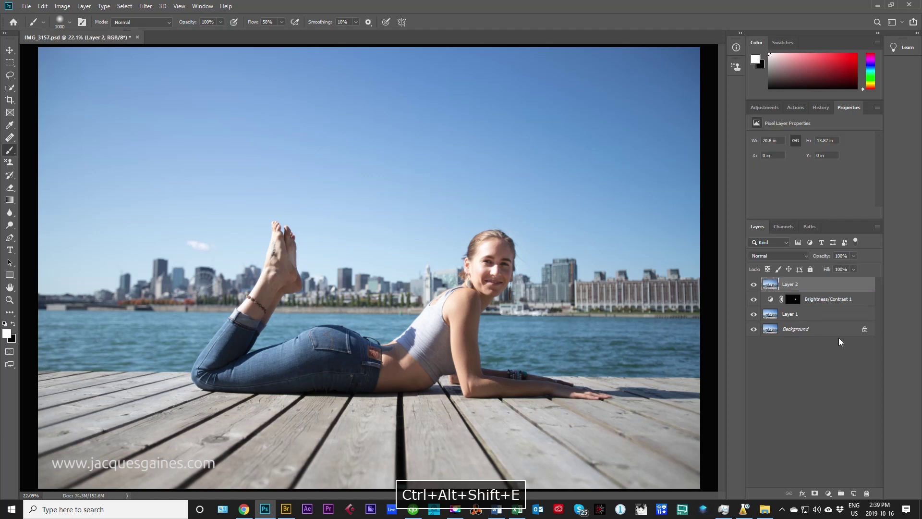
{"action": "double_click", "coordinate": [788, 285]}
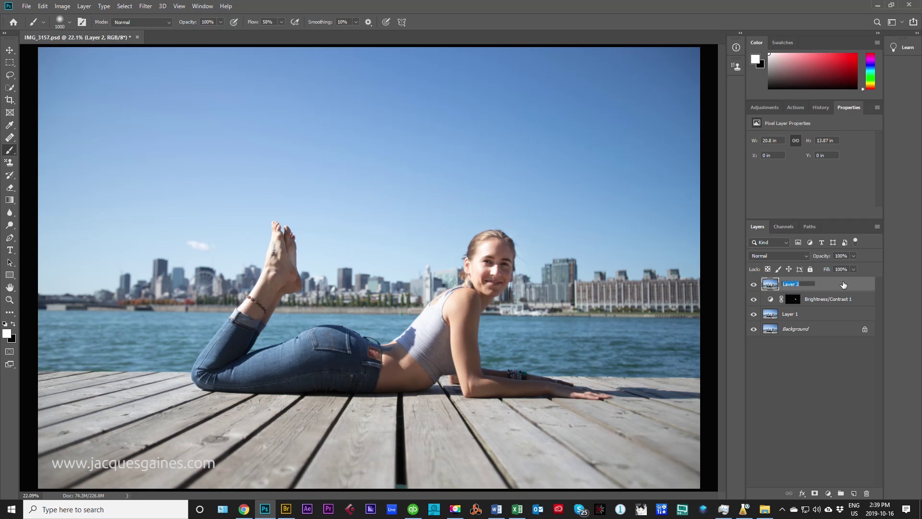
{"action": "type", "text": "luminar "}
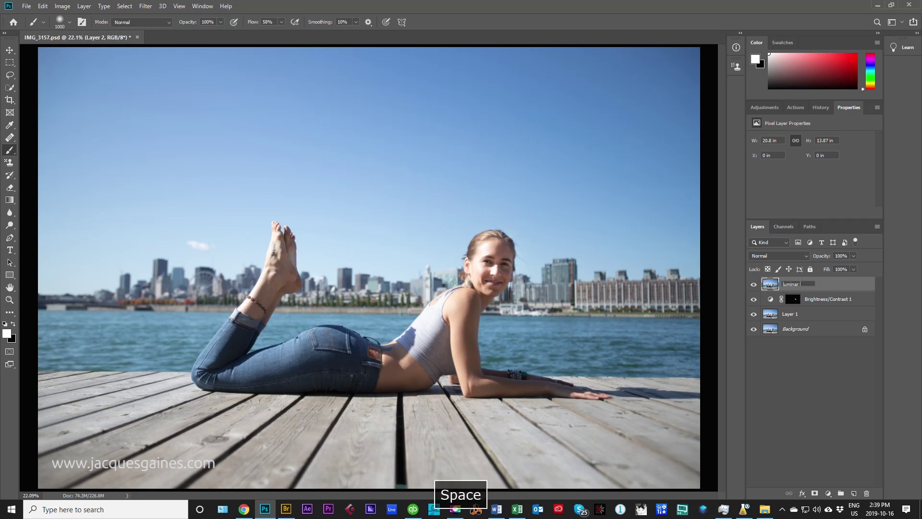
{"action": "type", "text": "for sky"}
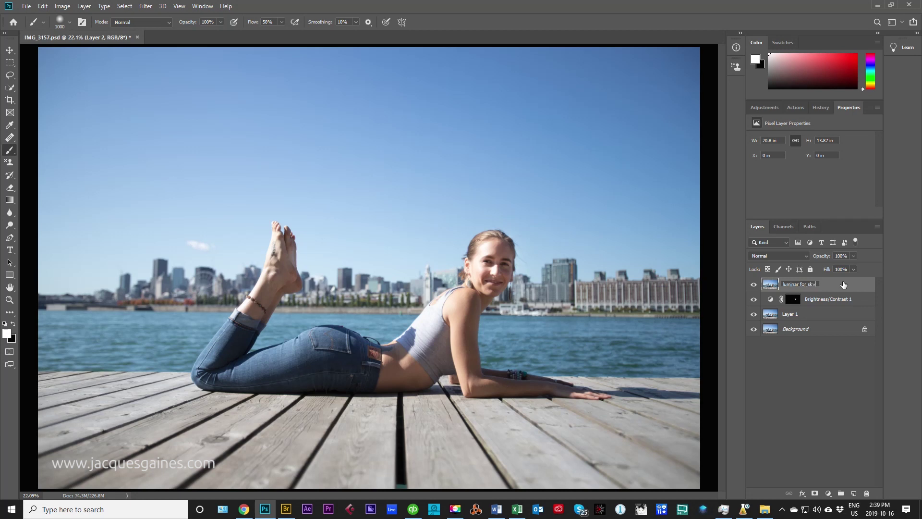
{"action": "key", "text": "Return"}
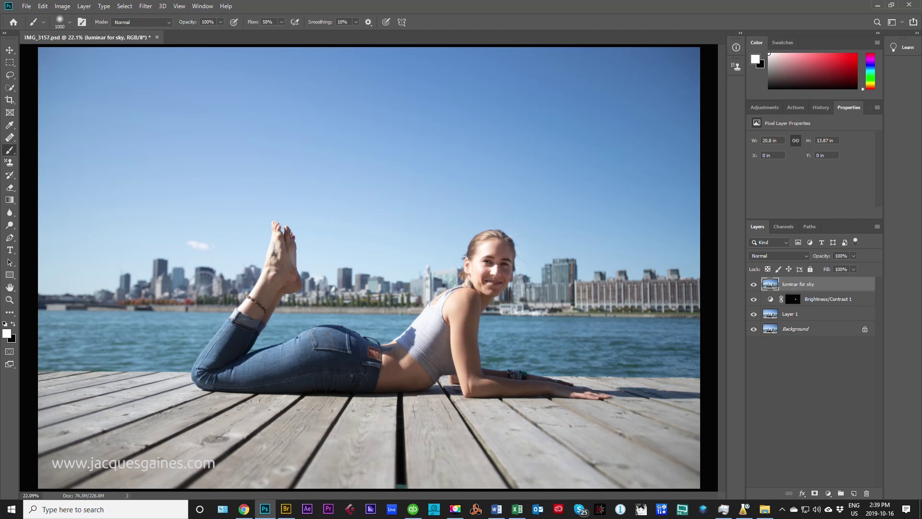
- Launch the Luminar 4 filter from Filter > Skylum Software on that layer
{"action": "left_click", "coordinate": [145, 7]}
{"action": "mouse_move", "coordinate": [160, 213]}
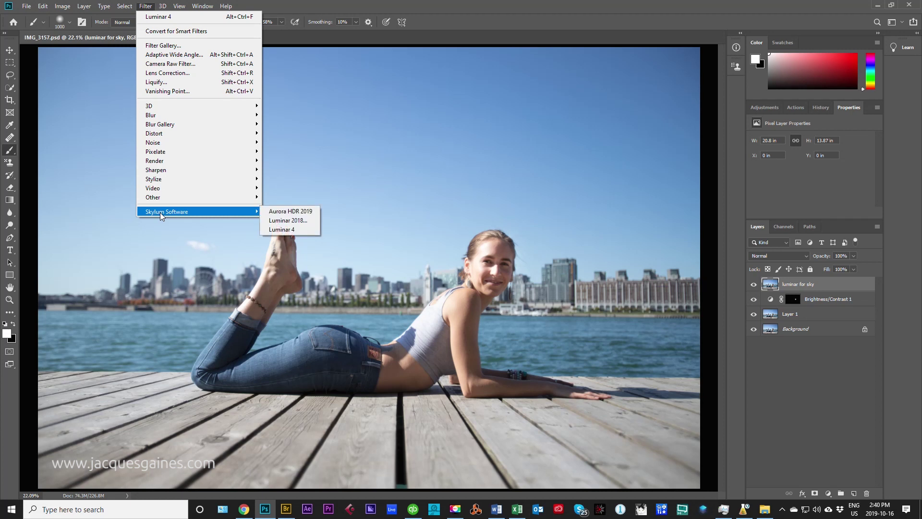
{"action": "left_click", "coordinate": [275, 229]}
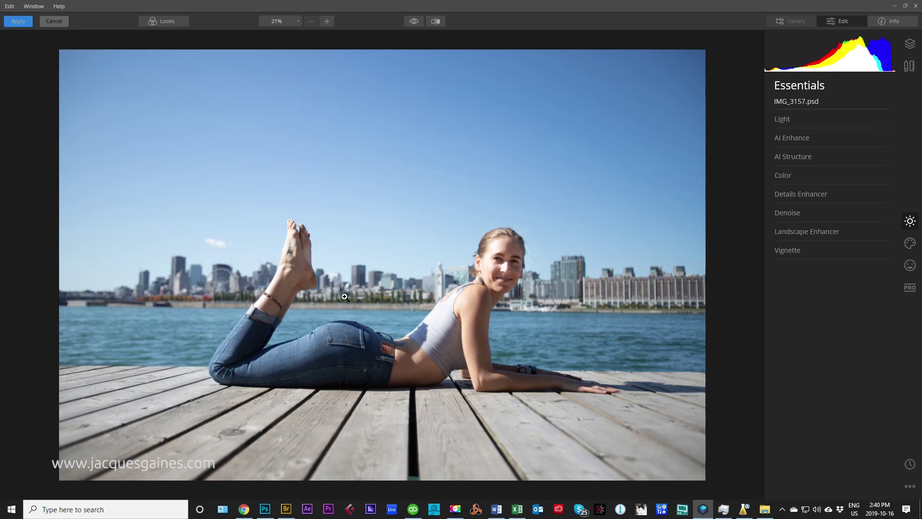
- Show Luminar 4's Portrait tool group for the waterfront photo with Ctrl+3
{"action": "key", "text": "ctrl+3"}
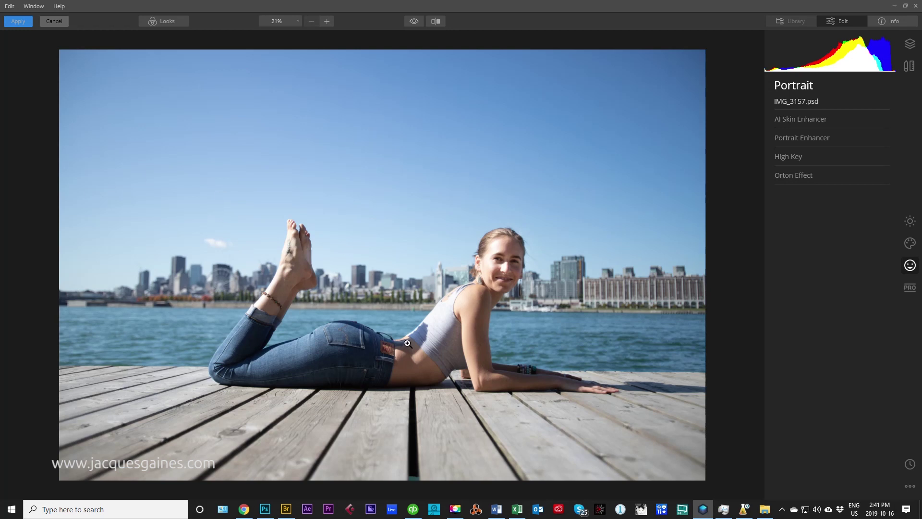
- Switch to the Creative tools and expand AI Sky Replacement
{"action": "left_click", "coordinate": [910, 243]}
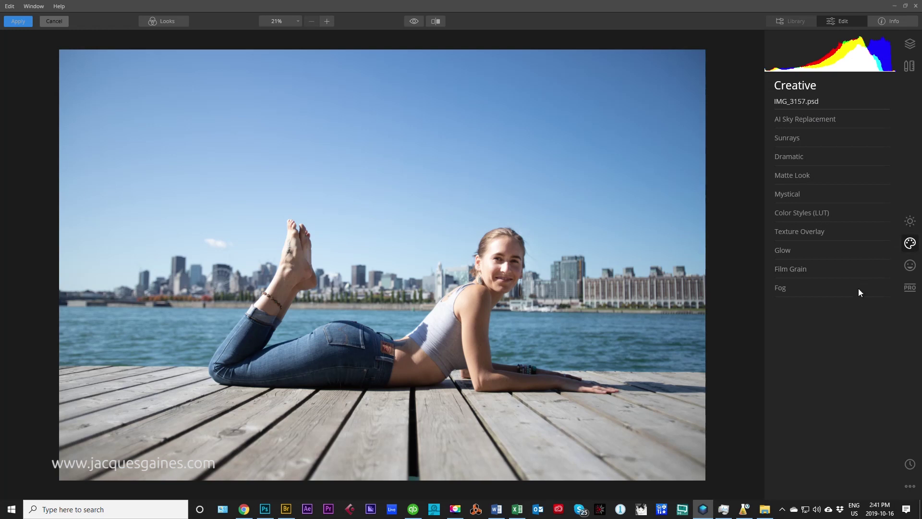
{"action": "left_click", "coordinate": [807, 120]}
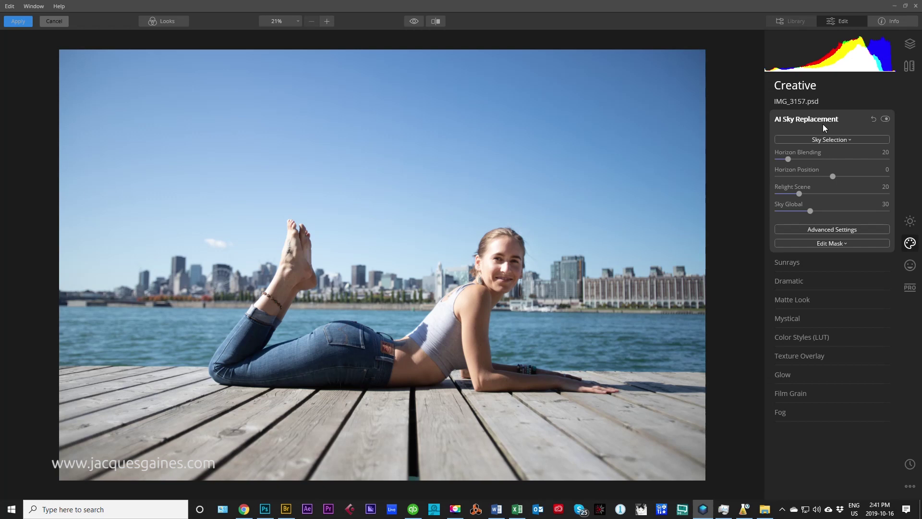
- Replace the sky with the Dramatic Sky 2 preset from the sky list
{"action": "left_click", "coordinate": [845, 138]}
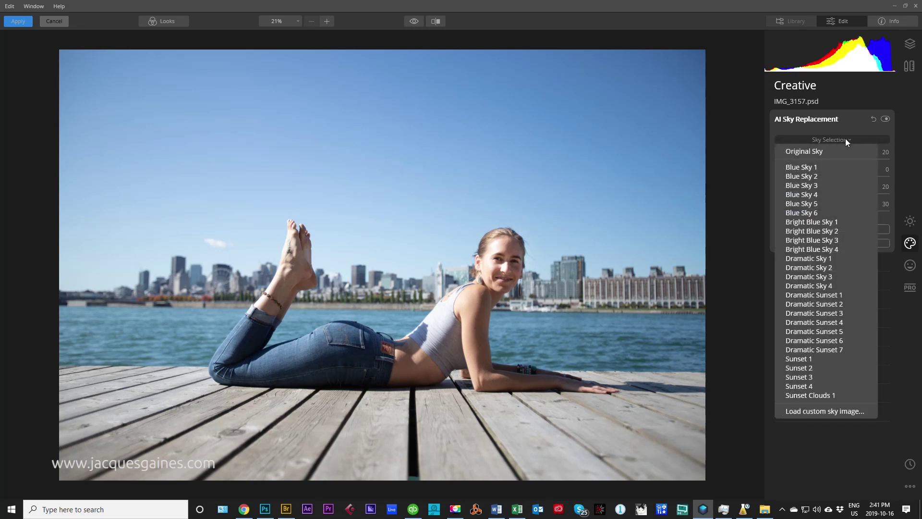
{"action": "left_click", "coordinate": [826, 268]}
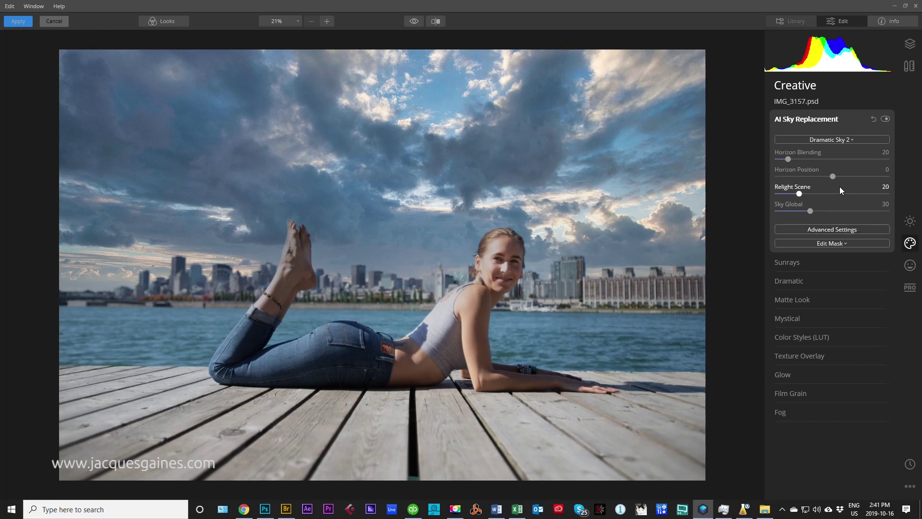
- Swap the sky to the Blue Sky 2 preset with white cumulus clouds
{"action": "left_click", "coordinate": [834, 139]}
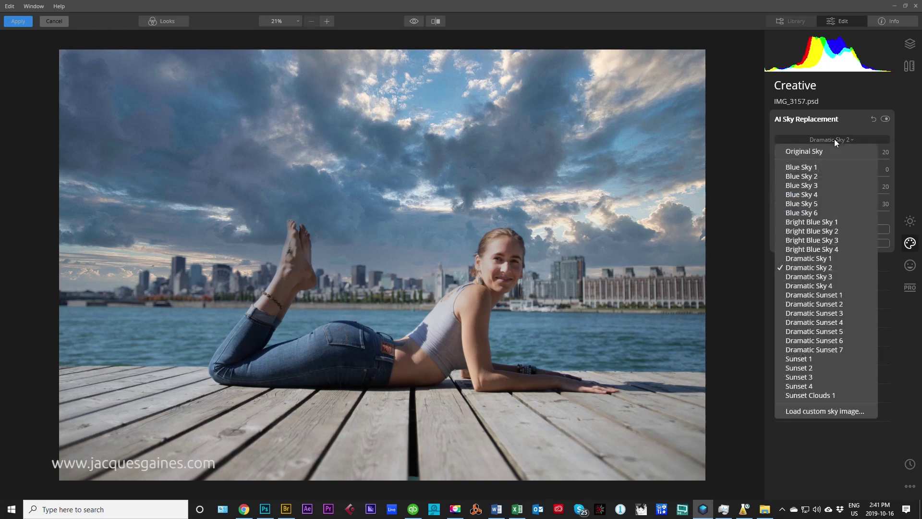
{"action": "left_click", "coordinate": [810, 177]}
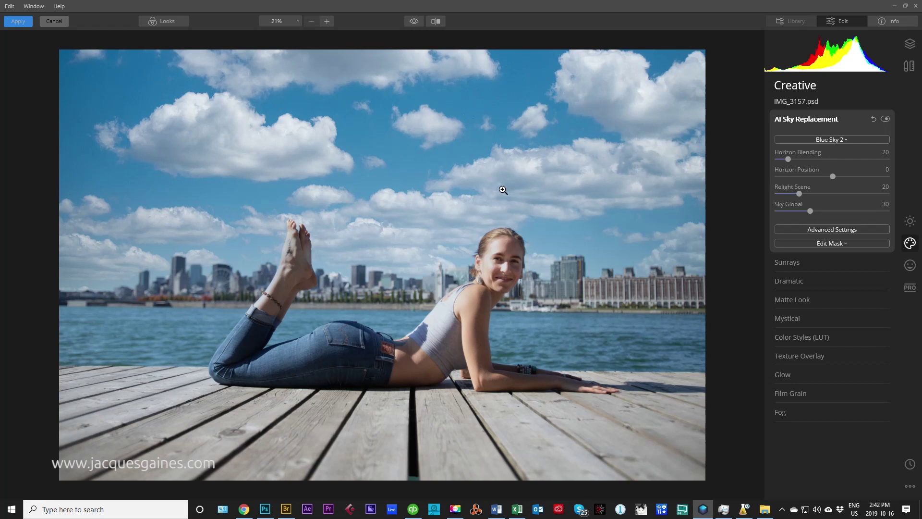
- Try the Sunset 1, Sunset 2, Sunset Clouds 1 and Dramatic Sky 3 sky presets in turn
{"action": "left_click", "coordinate": [811, 143]}
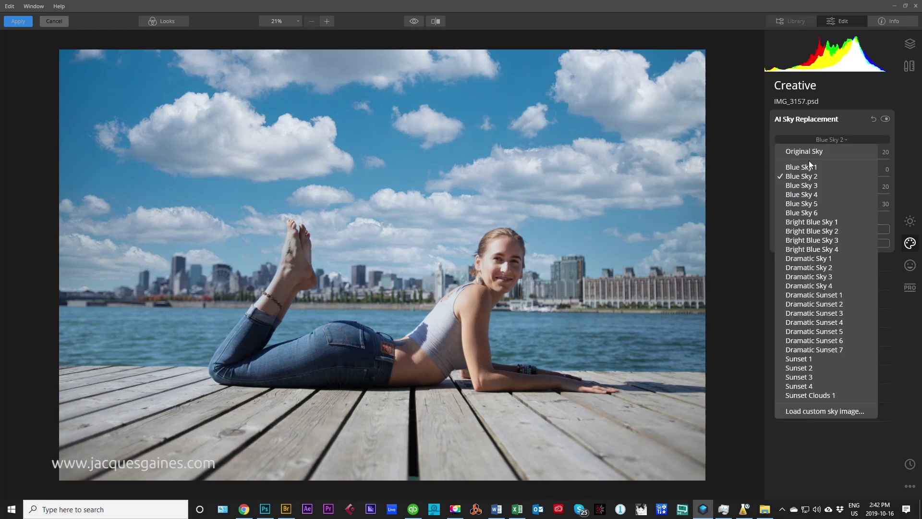
{"action": "left_click", "coordinate": [813, 360]}
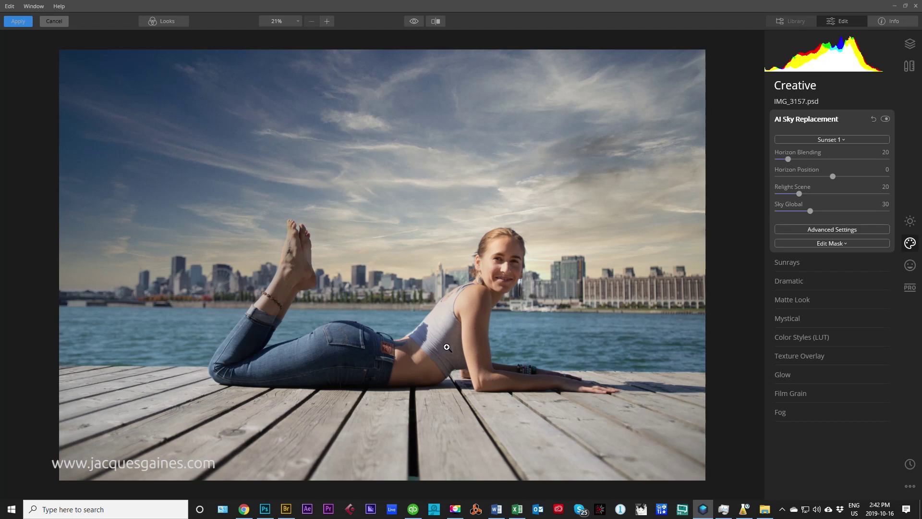
{"action": "left_click", "coordinate": [827, 138]}
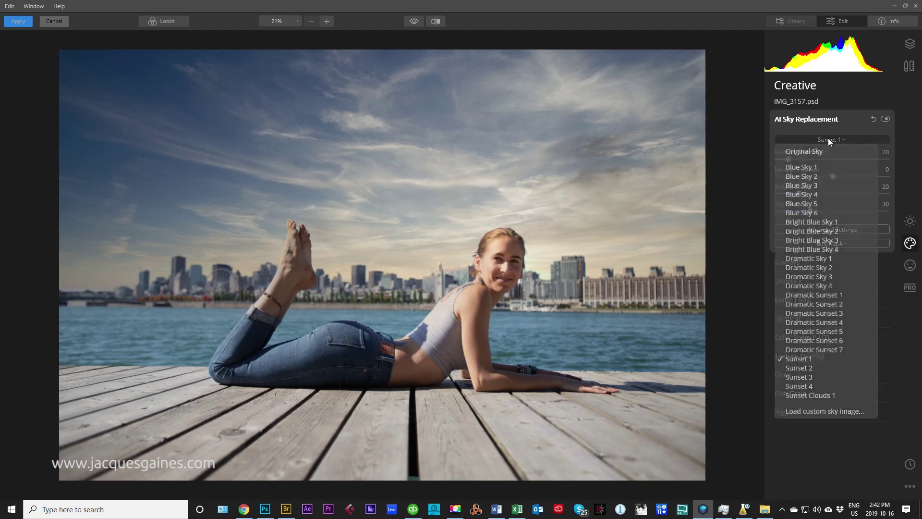
{"action": "left_click", "coordinate": [803, 367]}
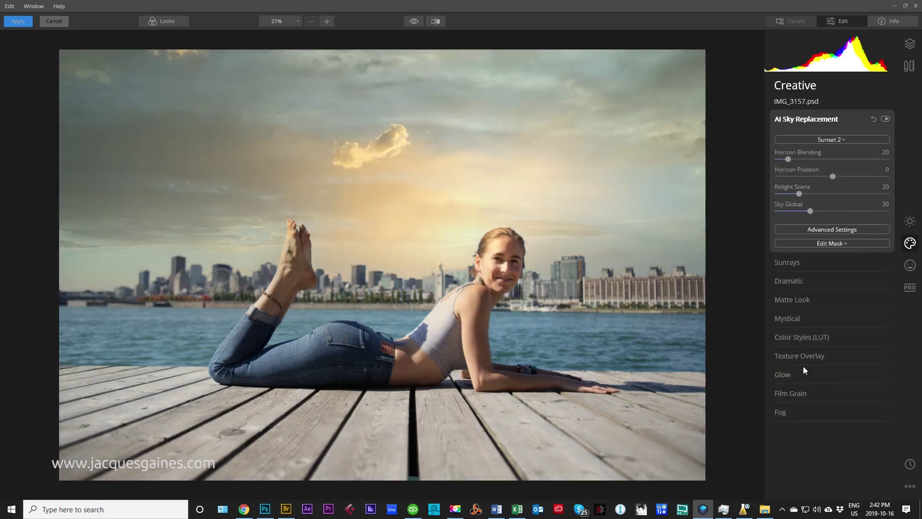
{"action": "left_click", "coordinate": [842, 141]}
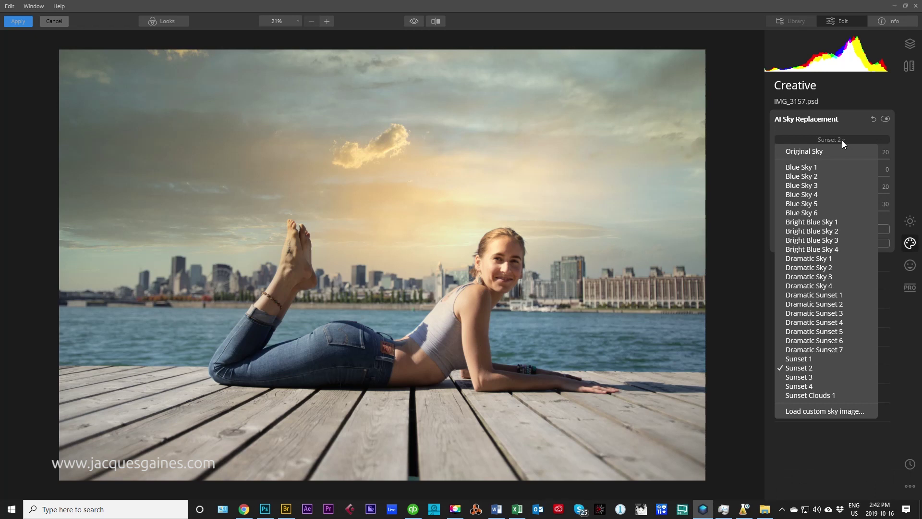
{"action": "left_click", "coordinate": [808, 395]}
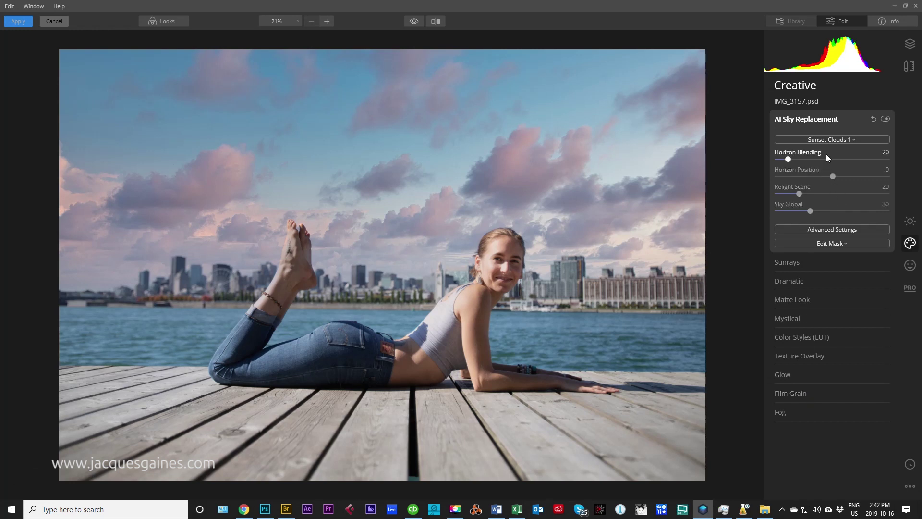
{"action": "left_click", "coordinate": [832, 140]}
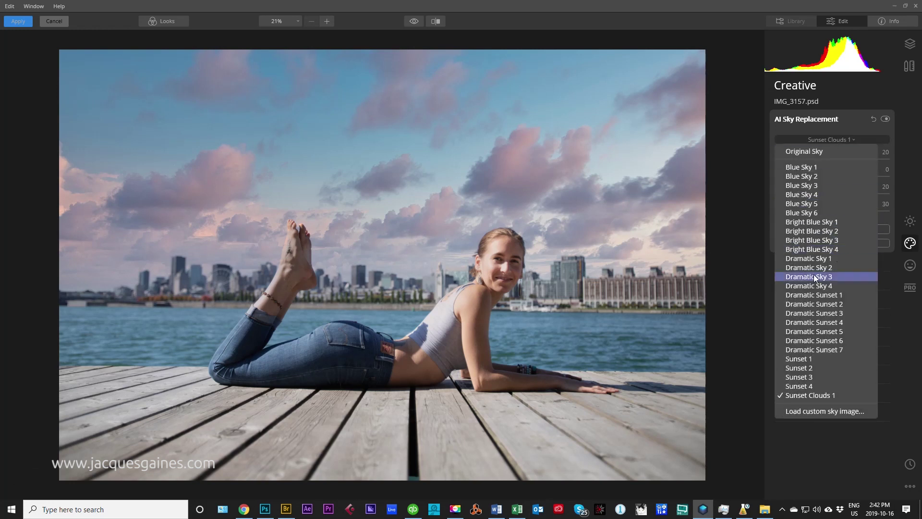
{"action": "left_click", "coordinate": [834, 276]}
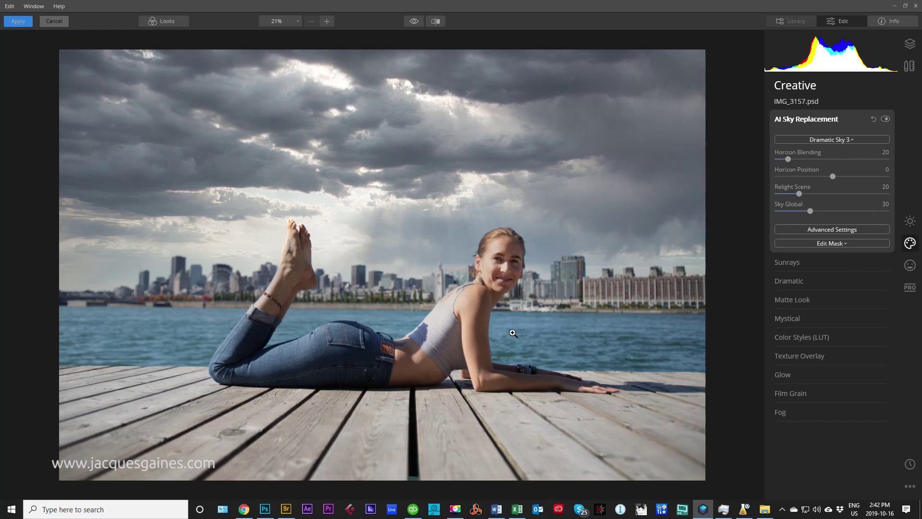
{"action": "left_click", "coordinate": [831, 140]}
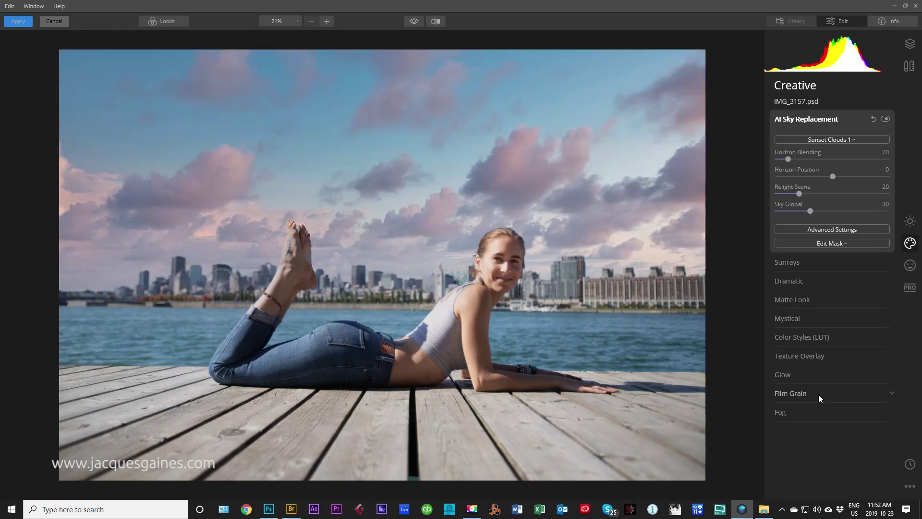
- Tune Close Gaps in Advanced Settings, trying values from 11 to 19 before lowering to 13
{"action": "left_click", "coordinate": [816, 231]}
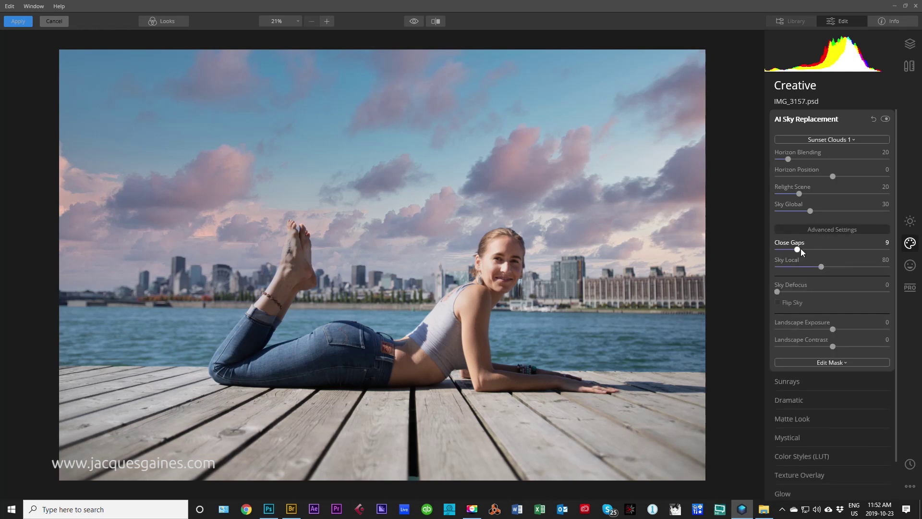
{"action": "left_click_drag", "start_coordinate": [801, 249], "coordinate": [802, 249]}
{"action": "left_click_drag", "start_coordinate": [796, 253], "coordinate": [799, 254]}
{"action": "left_click", "coordinate": [840, 229]}
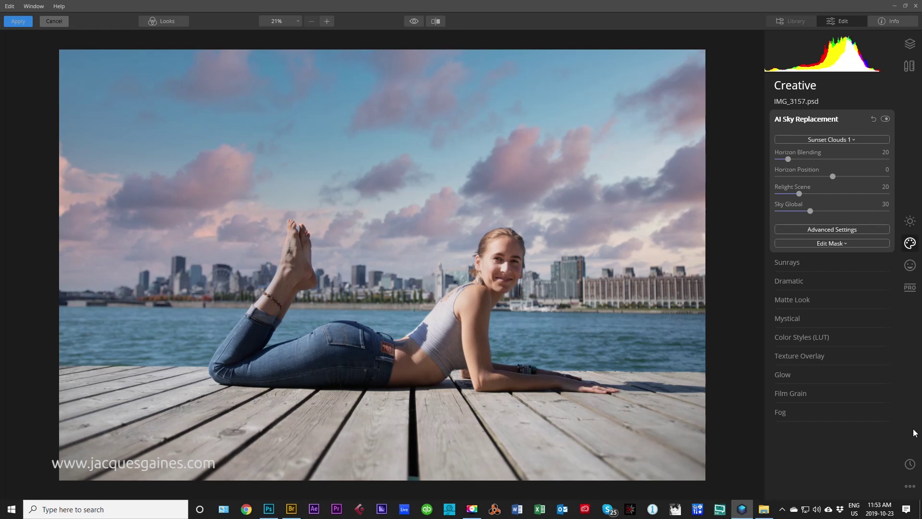
{"action": "left_click", "coordinate": [832, 229]}
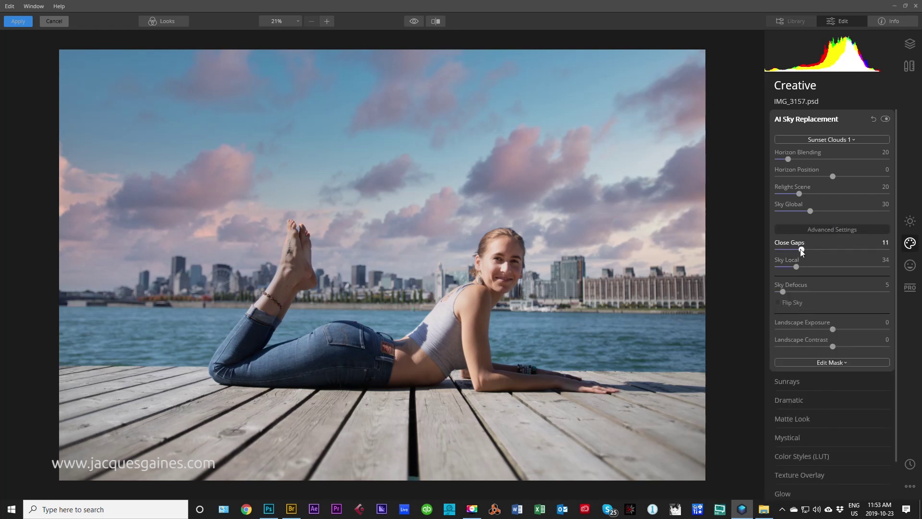
{"action": "left_click_drag", "start_coordinate": [801, 250], "coordinate": [819, 250]}
{"action": "mouse_move", "coordinate": [818, 249]}
{"action": "left_mouse_down"}
{"action": "mouse_move", "coordinate": [805, 249]}
{"action": "mouse_move", "coordinate": [815, 249]}
{"action": "left_mouse_up"}
- Try Sky Defocus at 0 and 18, then settle on 13
{"action": "left_click_drag", "start_coordinate": [782, 291], "coordinate": [770, 291]}
{"action": "left_click_drag", "start_coordinate": [780, 287], "coordinate": [808, 290]}
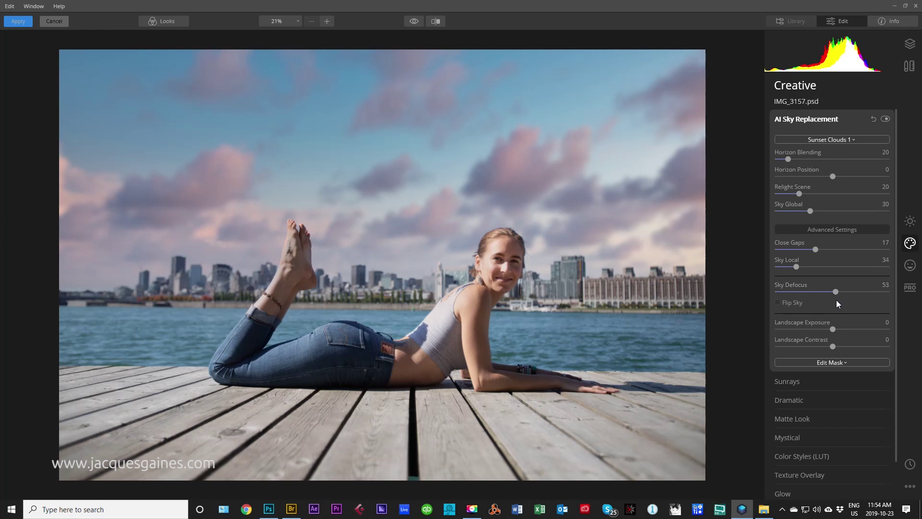
{"action": "left_click_drag", "start_coordinate": [835, 292], "coordinate": [791, 291]}
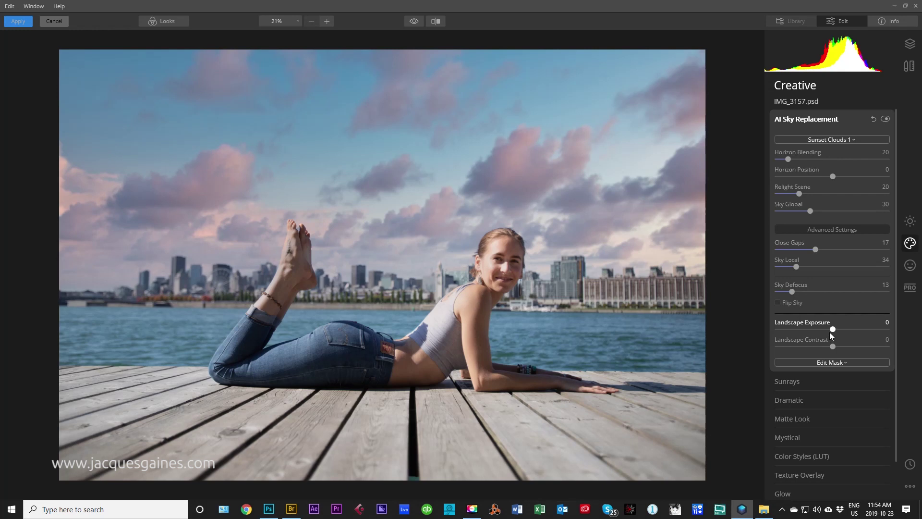
- Toggle the cloudy Layer 2's visibility to compare it with the original sky
{"action": "left_click", "coordinate": [847, 230]}
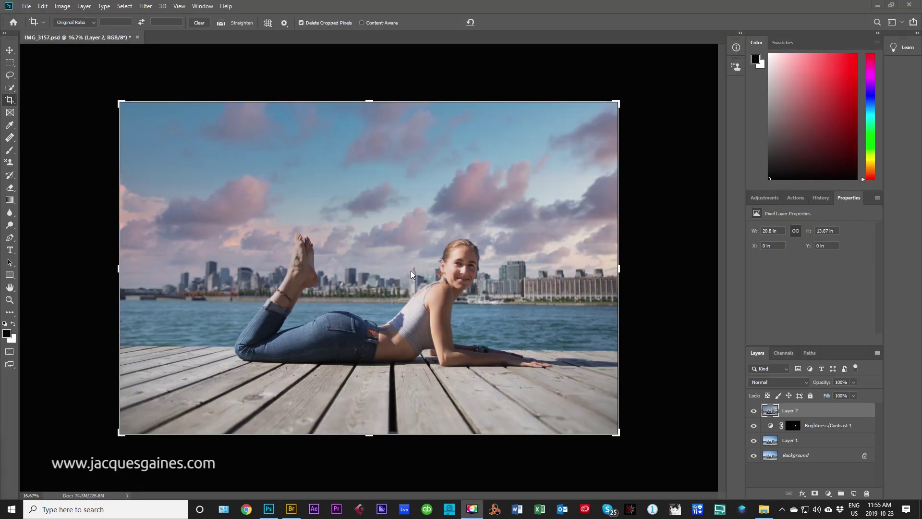
{"action": "key", "text": "space"}
{"action": "left_click", "coordinate": [752, 411]}
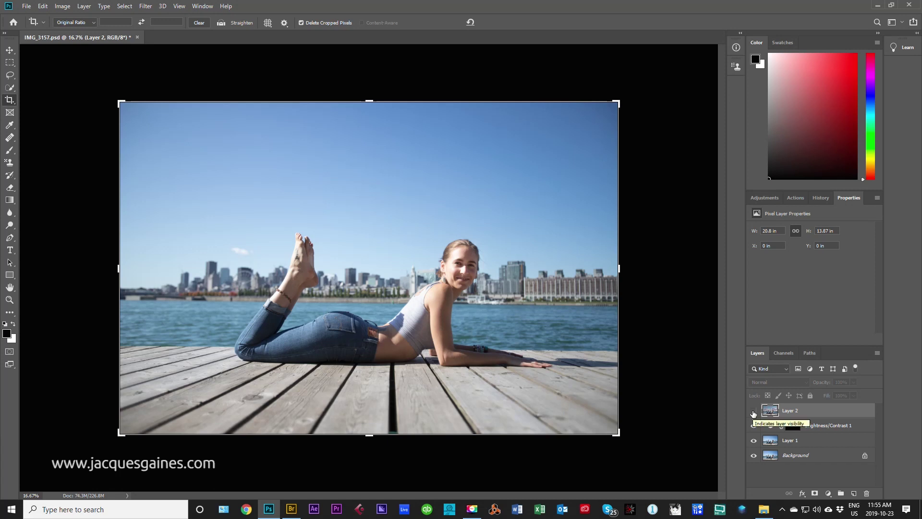
{"action": "left_click", "coordinate": [753, 411]}
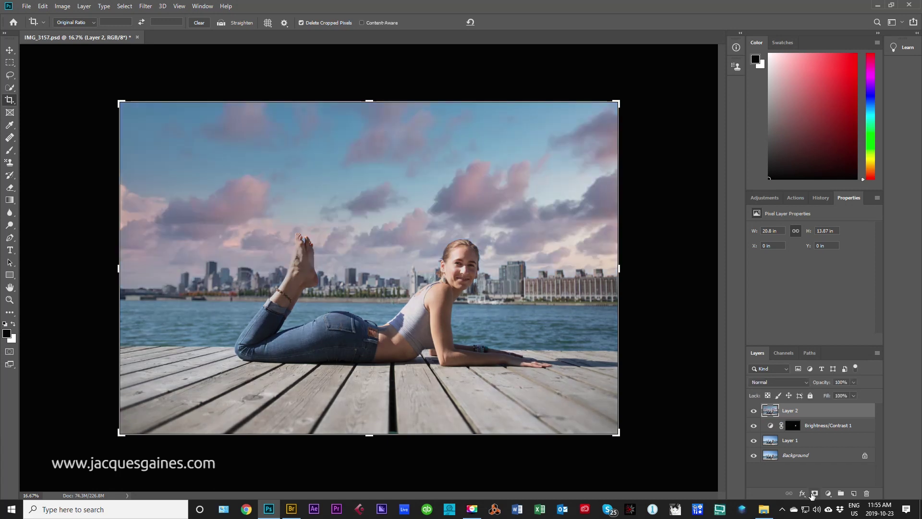
- Add a white layer mask to Layer 2 and set its Fill to 100%
{"action": "left_click", "coordinate": [814, 493]}
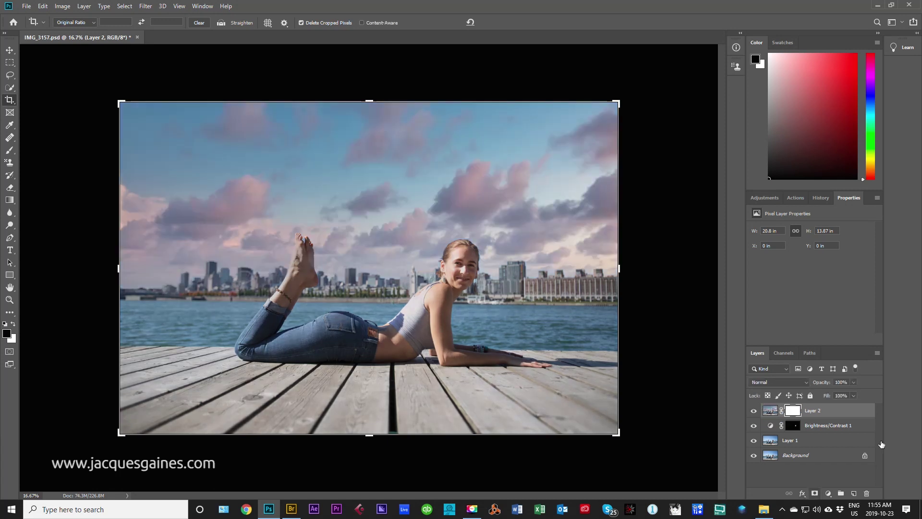
{"action": "left_click", "coordinate": [855, 395]}
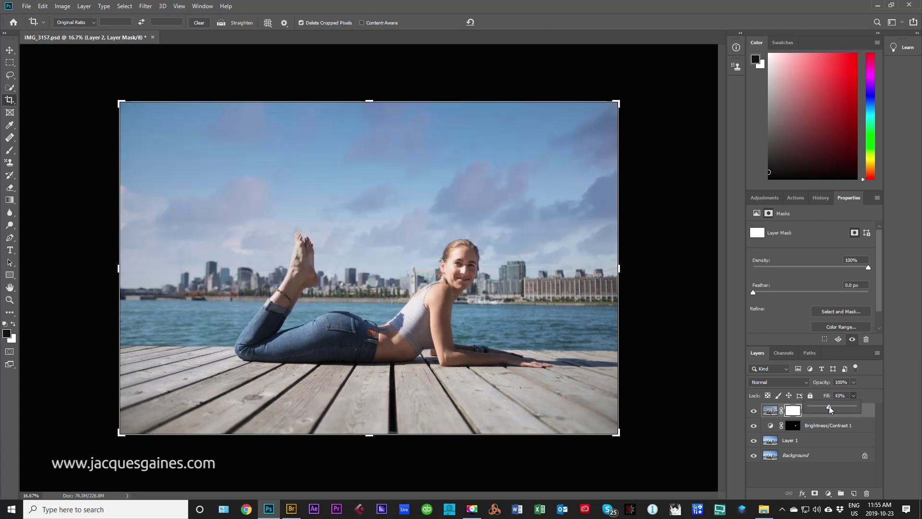
{"action": "left_click_drag", "start_coordinate": [828, 405], "coordinate": [851, 405]}
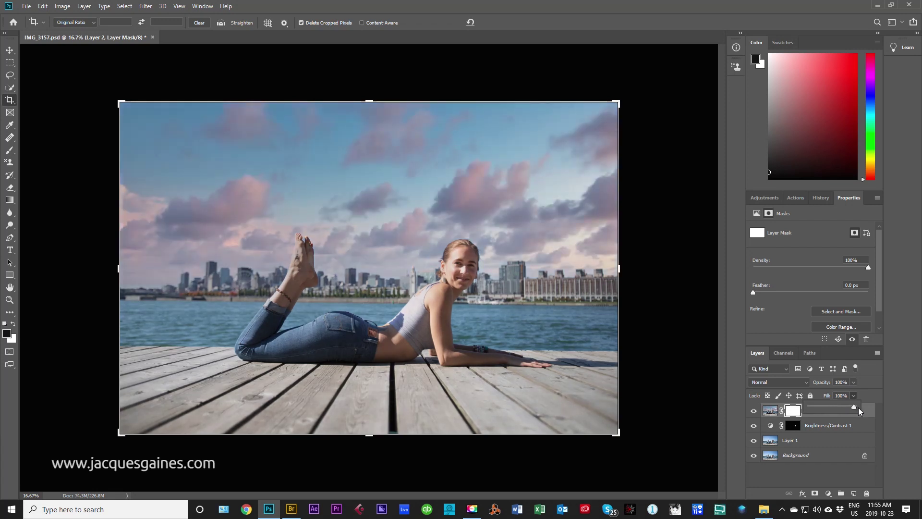
{"action": "left_click", "coordinate": [874, 387]}
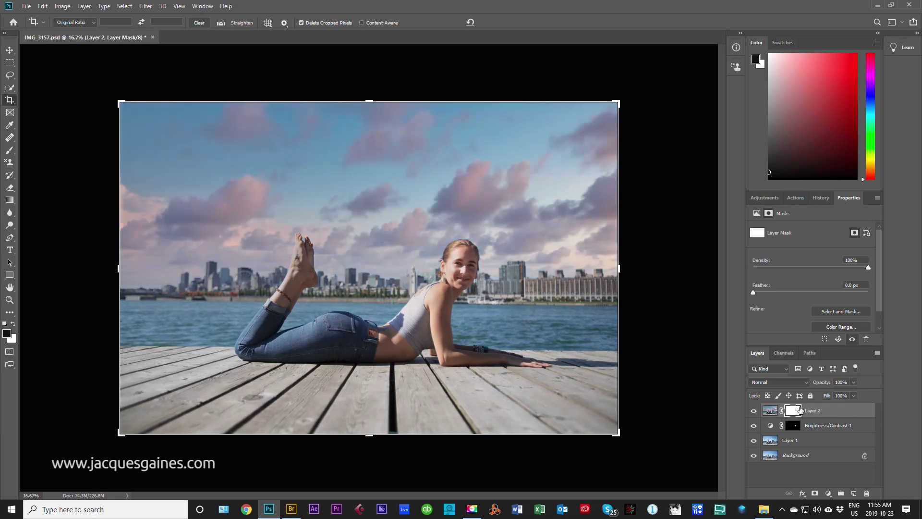
- Invert Layer 2's mask to black, then paint soft white over the sky with a 1100 brush
{"action": "key", "text": "ctrl+i"}
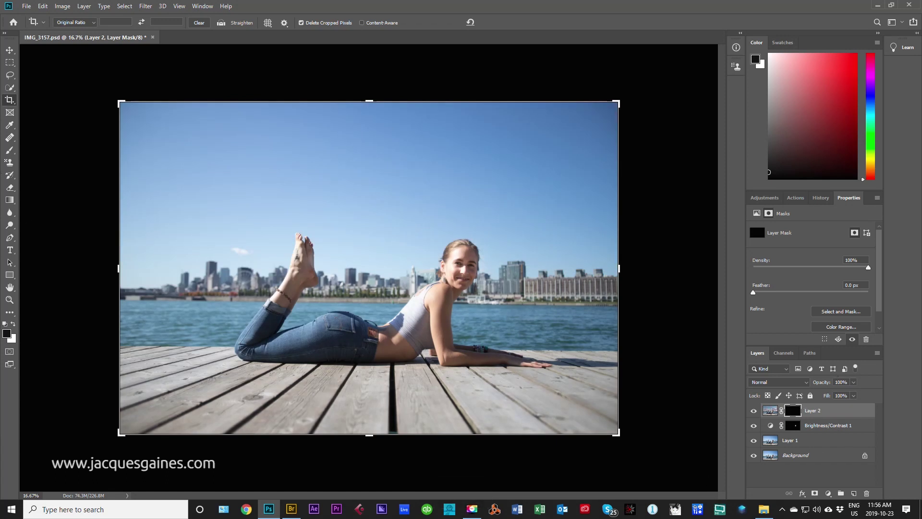
{"action": "left_click", "coordinate": [10, 150]}
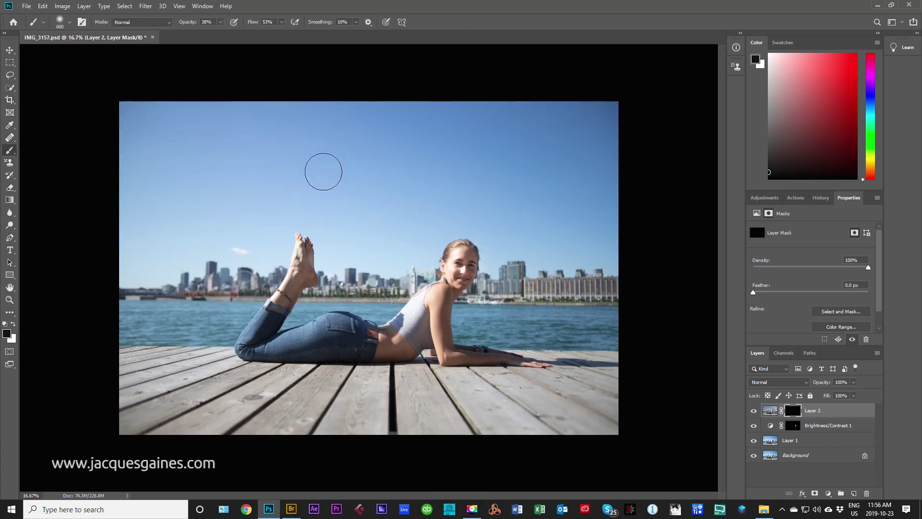
{"action": "key", "text": "bracketright"}
{"action": "key", "text": "bracketright"}
{"action": "key", "text": "bracketright"}
{"action": "key", "text": "bracketright"}
{"action": "key", "text": "bracketright"}
{"action": "key", "text": "bracketright"}
{"action": "key", "text": "bracketright"}
{"action": "key", "text": "bracketright"}
{"action": "key", "text": "bracketright"}
{"action": "key", "text": "bracketright"}
{"action": "key", "text": "bracketright"}
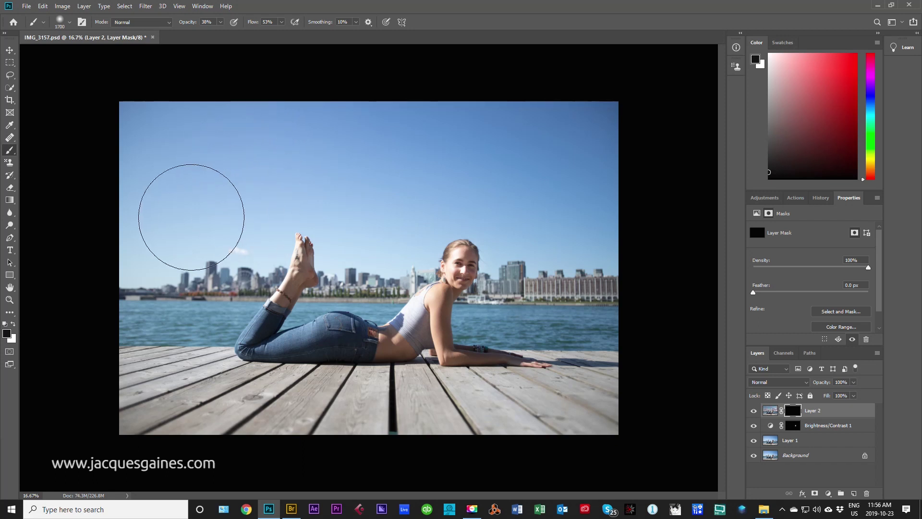
{"action": "key", "text": "x"}
{"action": "mouse_move", "coordinate": [255, 198]}
{"action": "left_mouse_down"}
{"action": "mouse_move", "coordinate": [491, 183]}
{"action": "mouse_move", "coordinate": [208, 172]}
{"action": "mouse_move", "coordinate": [495, 176]}
{"action": "mouse_move", "coordinate": [560, 208]}
{"action": "mouse_move", "coordinate": [598, 204]}
{"action": "mouse_move", "coordinate": [573, 174]}
{"action": "mouse_move", "coordinate": [404, 141]}
{"action": "mouse_move", "coordinate": [504, 142]}
{"action": "mouse_move", "coordinate": [287, 150]}
{"action": "mouse_move", "coordinate": [149, 137]}
{"action": "mouse_move", "coordinate": [177, 240]}
{"action": "left_mouse_up"}
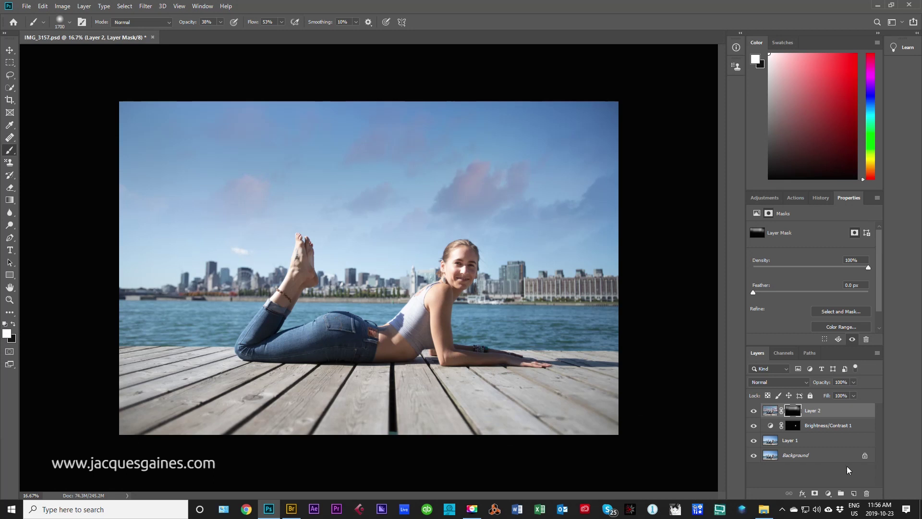
- Remove Layer 2's mask so the full pink-cloud sky shows unmasked across the image
{"action": "double_click", "coordinate": [794, 413]}
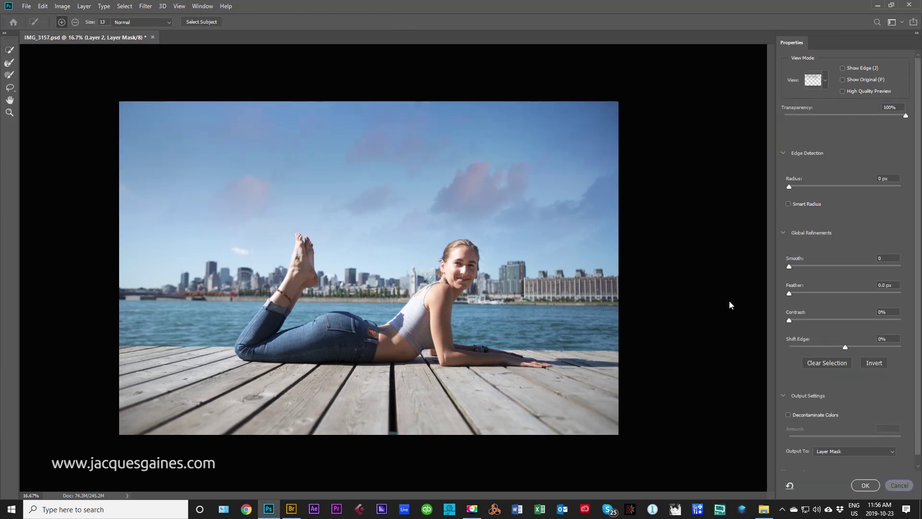
{"action": "key", "text": "Escape"}
{"action": "key", "text": "Delete"}
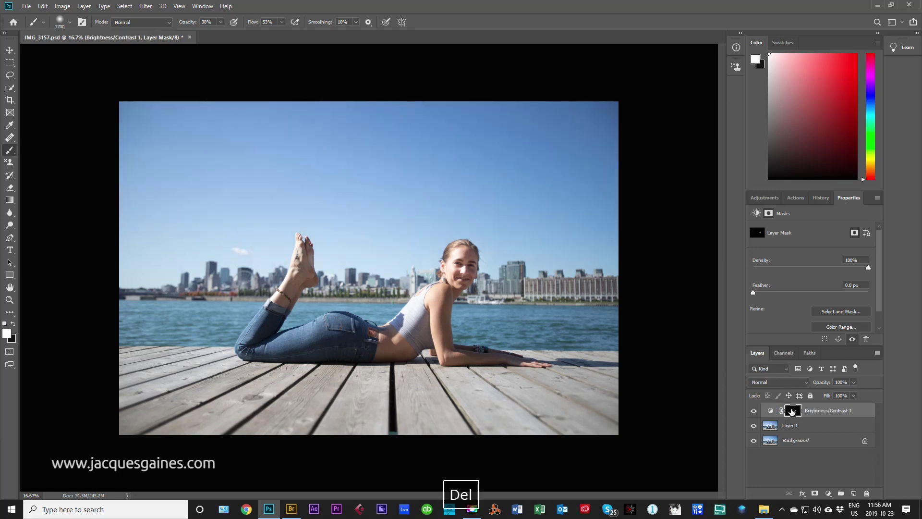
{"action": "key", "text": "ctrl+z"}
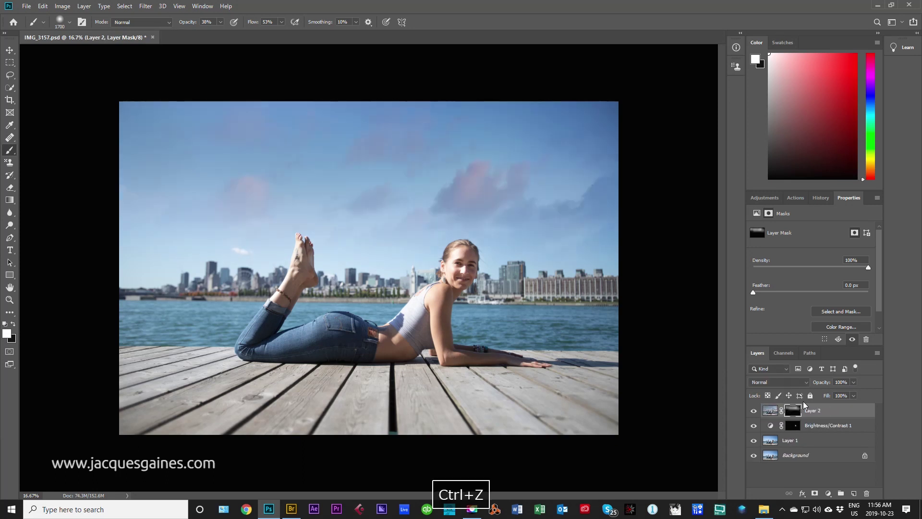
{"action": "key", "text": "x"}
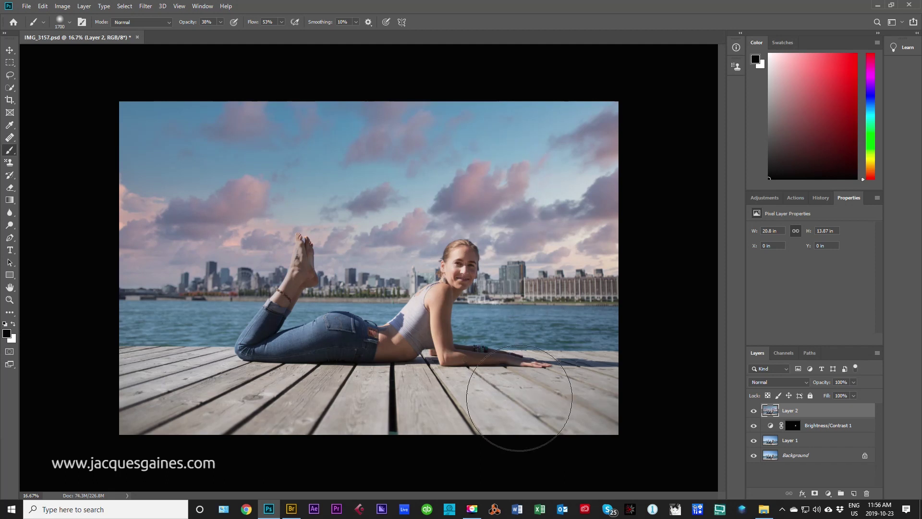
{"action": "key", "text": "Right"}
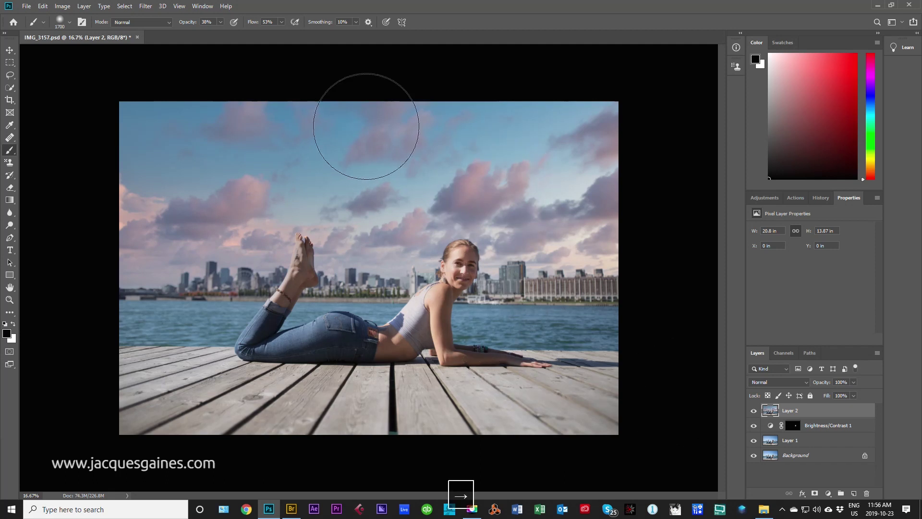